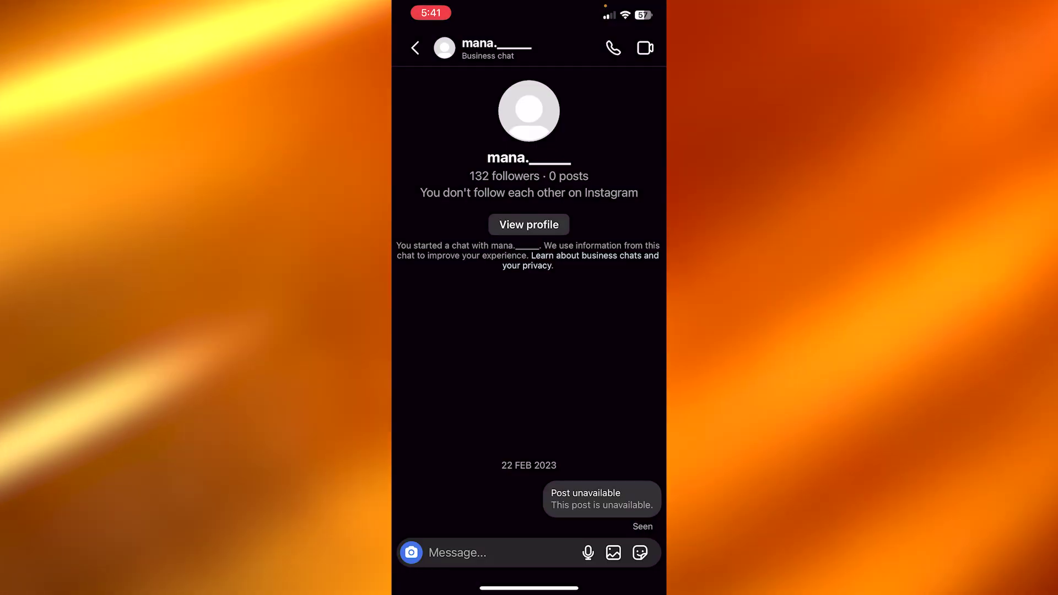
left_click_drag(529, 463, 529, 347)
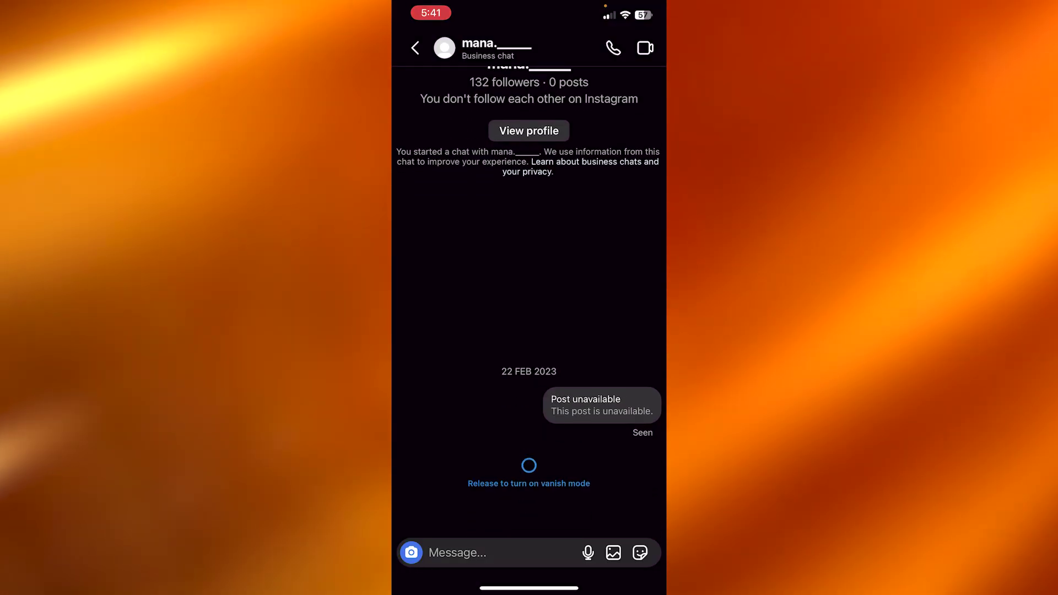